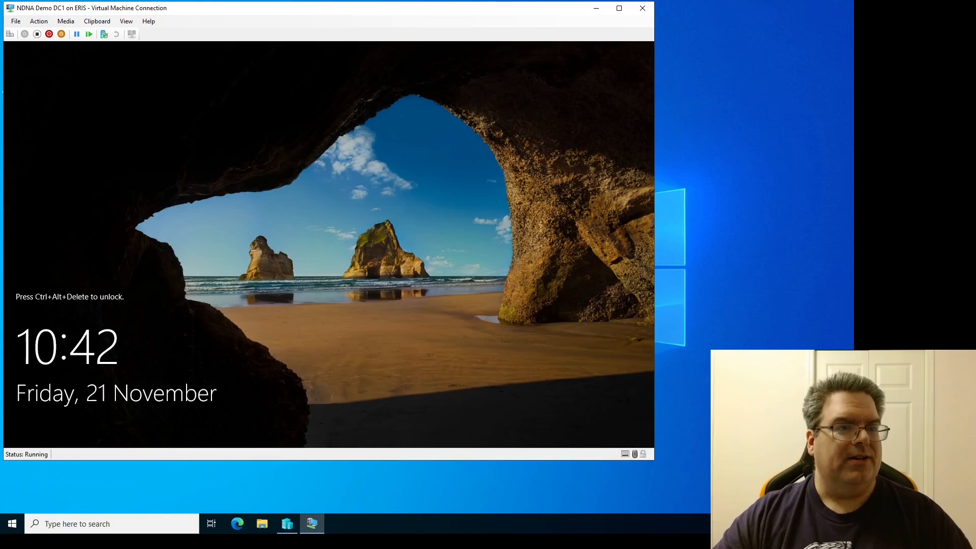
# Step: Unlock the virtual machine and sign in as Administrator with the account password
pyautogui.hotkey('ctrl', 'alt', 'End')
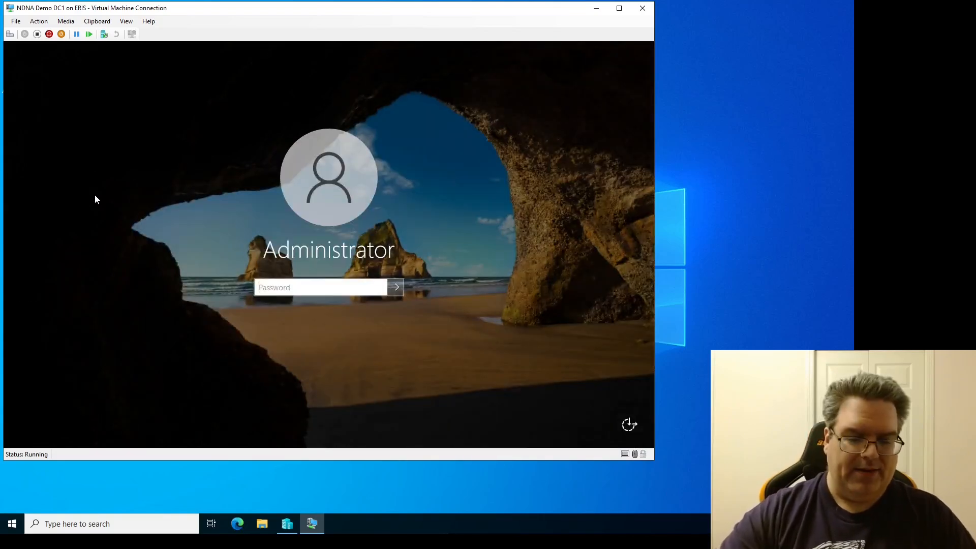
pyautogui.write('••••••••••••••')
pyautogui.press('Return')
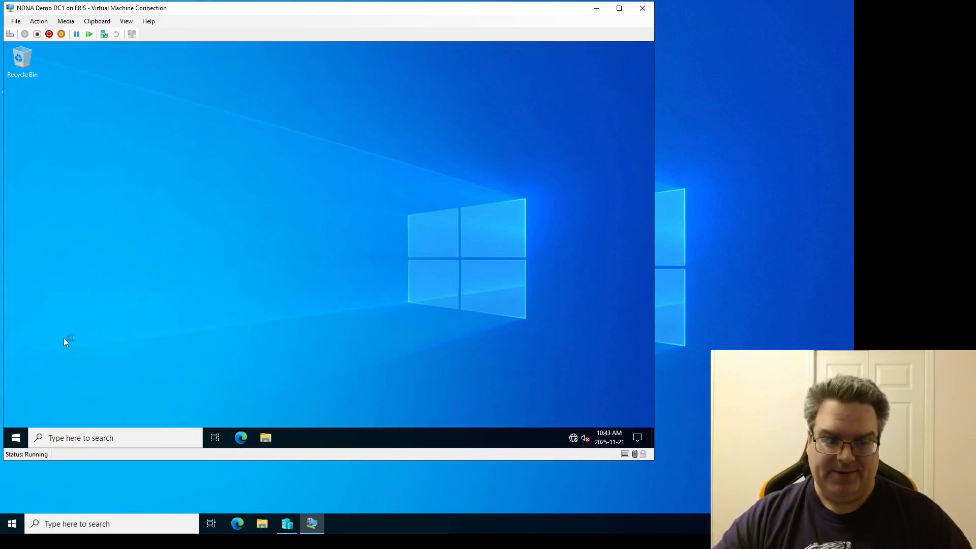
# Step: Launch Server Manager and open the Local Server page
pyautogui.click(15, 439)
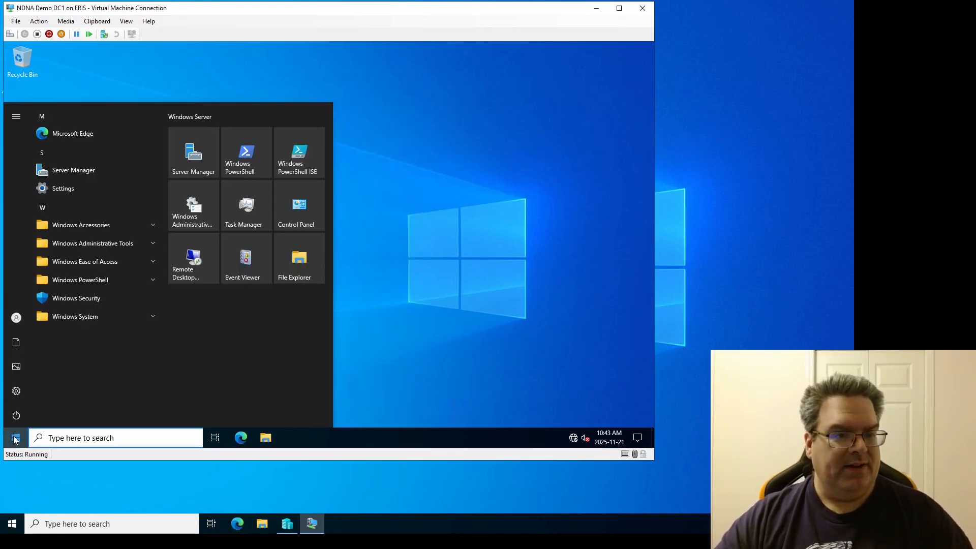
pyautogui.click(93, 168)
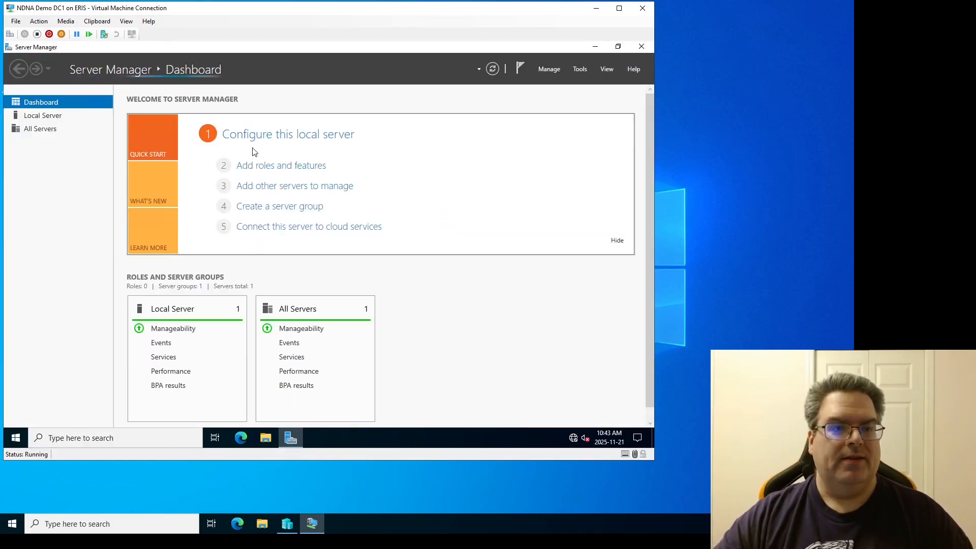
pyautogui.click(54, 115)
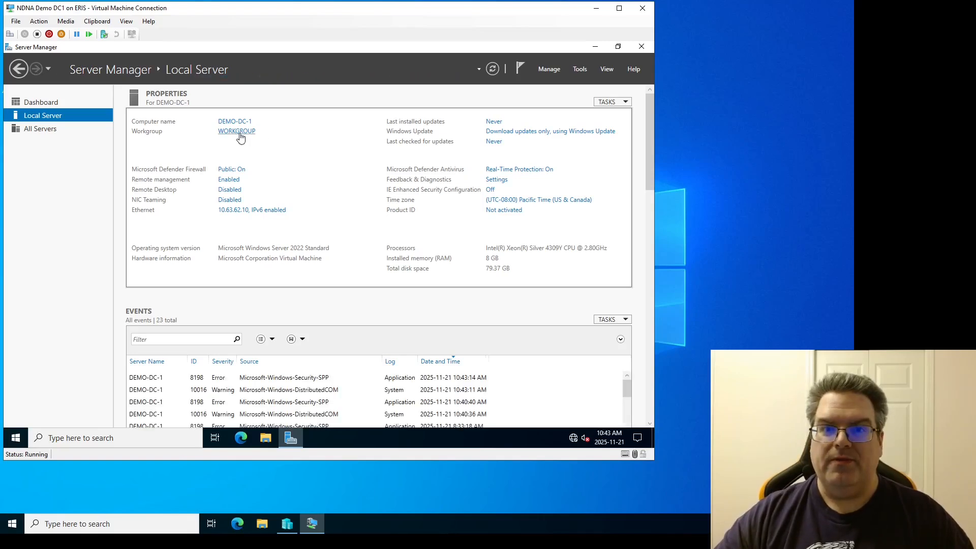
# Step: Open the Add Roles and Features wizard, review the server roles list including File and Storage Services and DNS Server, and cancel
pyautogui.click(549, 70)
pyautogui.click(555, 83)
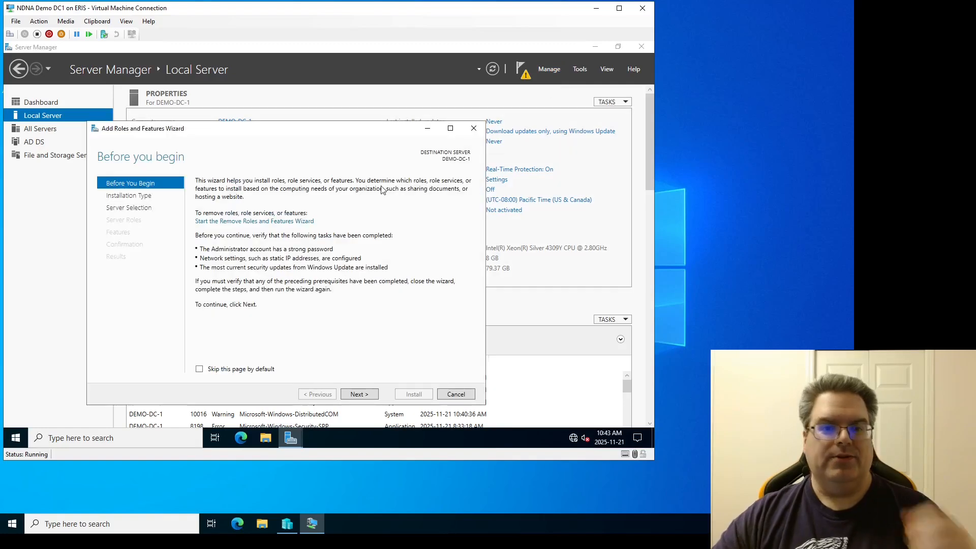
pyautogui.click(365, 396)
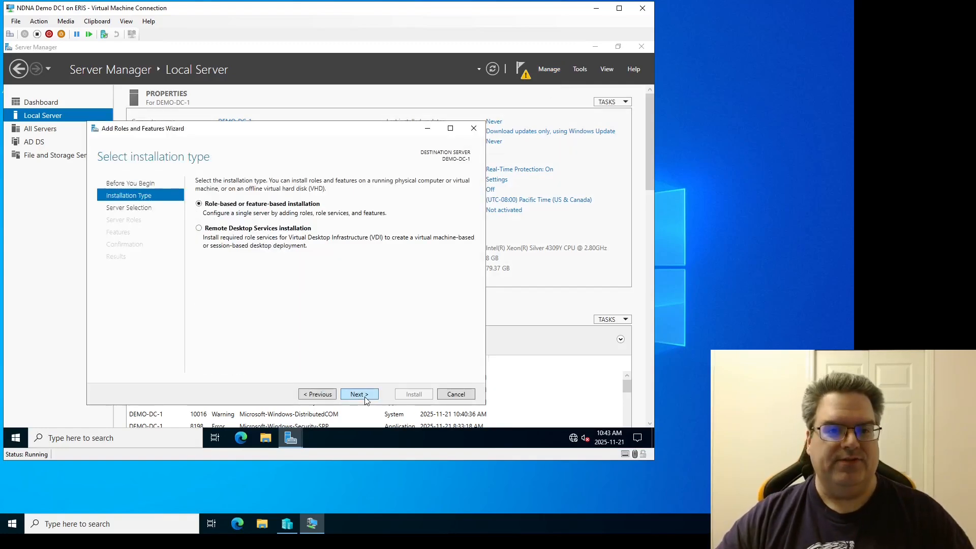
pyautogui.click(358, 394)
pyautogui.click(359, 394)
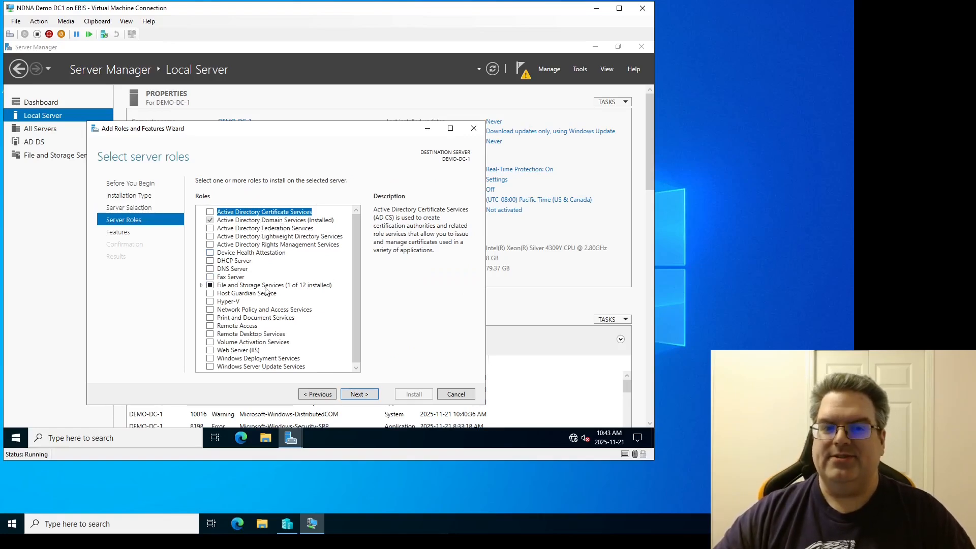
pyautogui.click(201, 285)
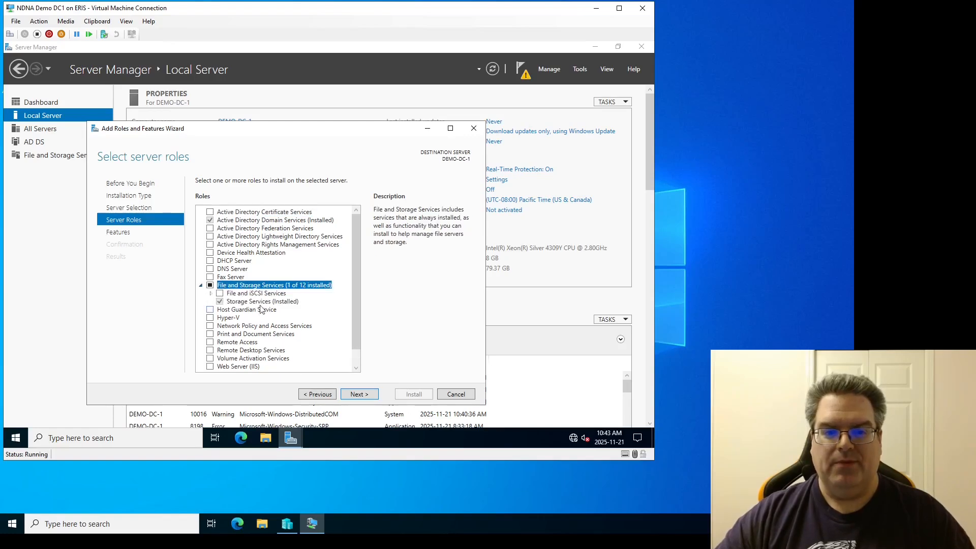
pyautogui.click(201, 285)
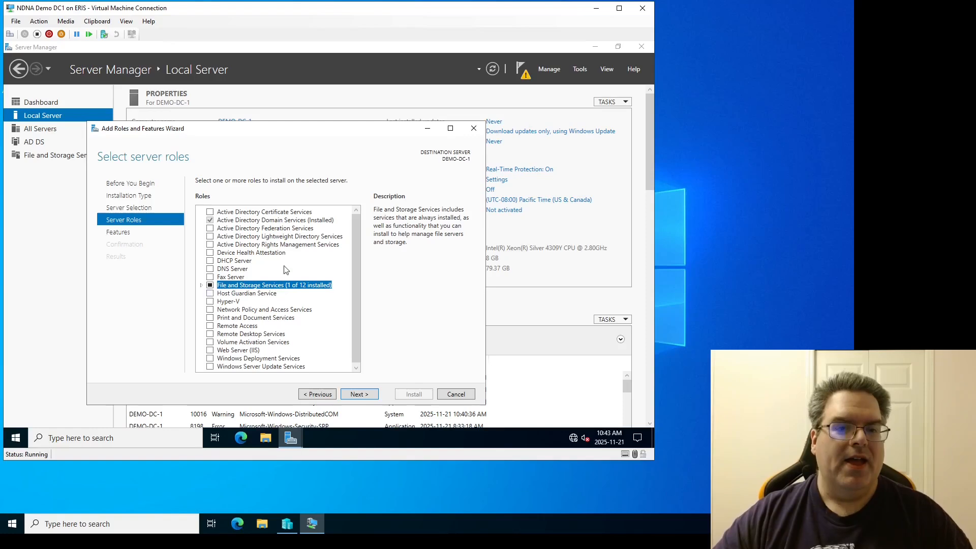
pyautogui.click(237, 271)
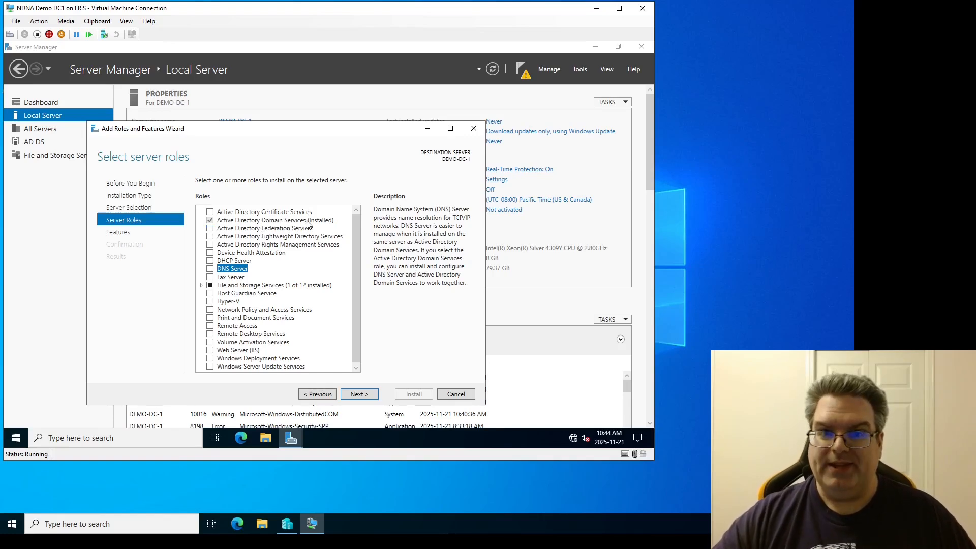
pyautogui.click(450, 395)
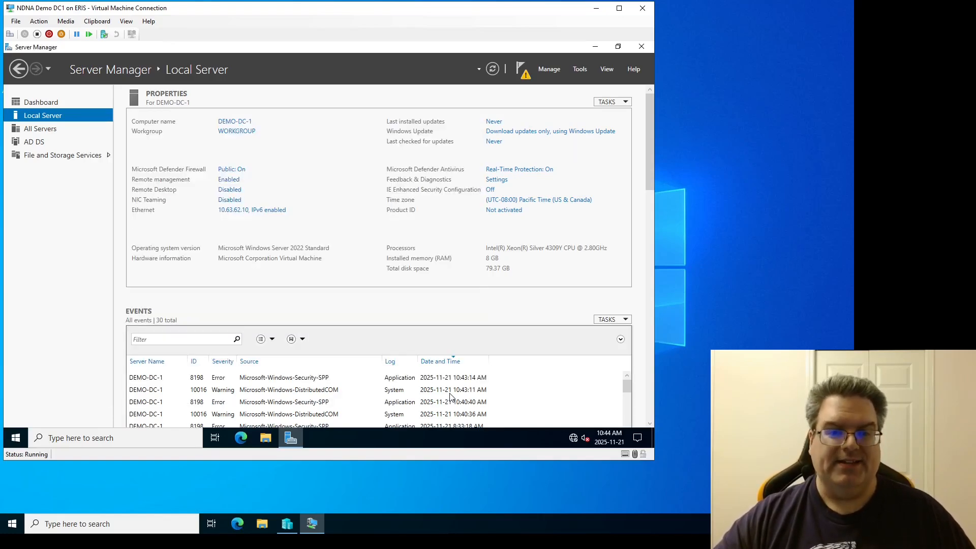
# Step: Start promoting this server to a domain controller and choose to add a new forest
pyautogui.click(523, 71)
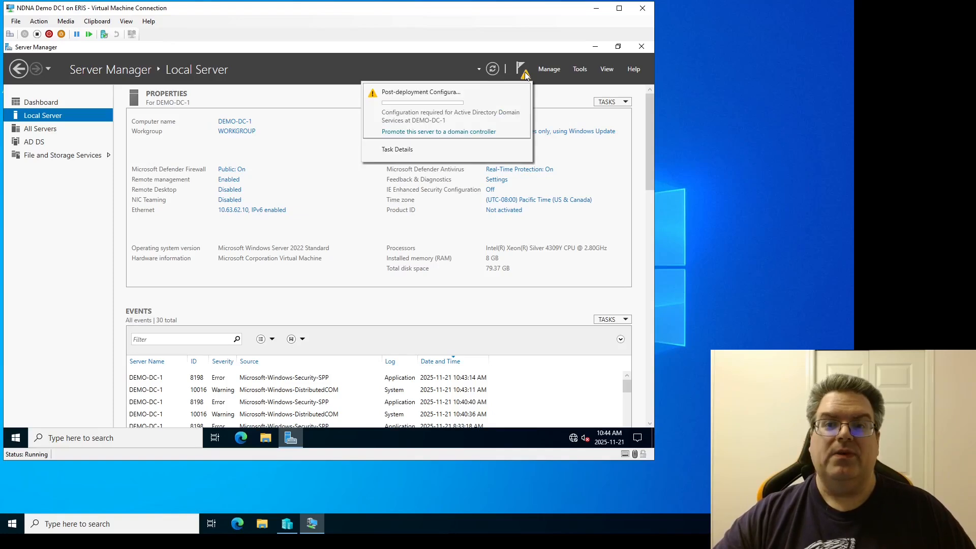
pyautogui.click(467, 132)
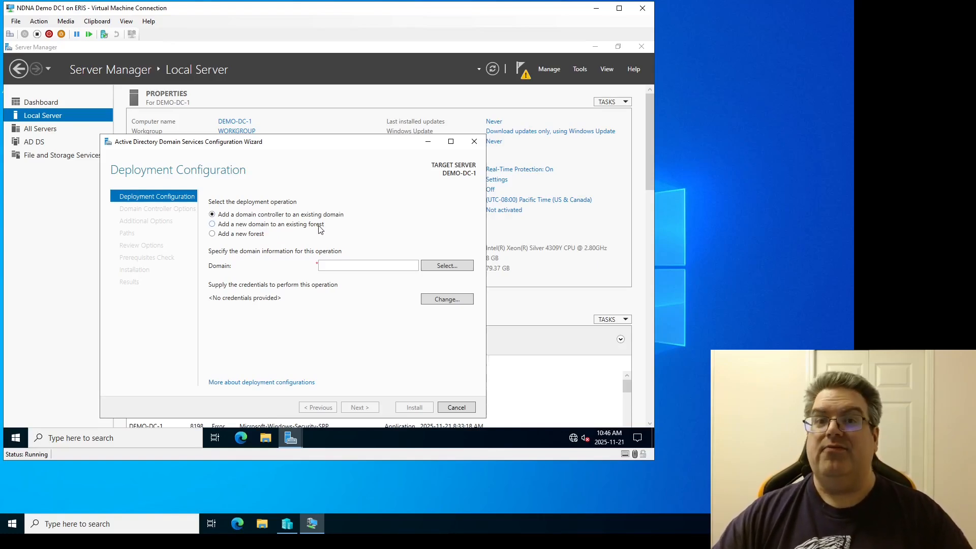
pyautogui.click(255, 234)
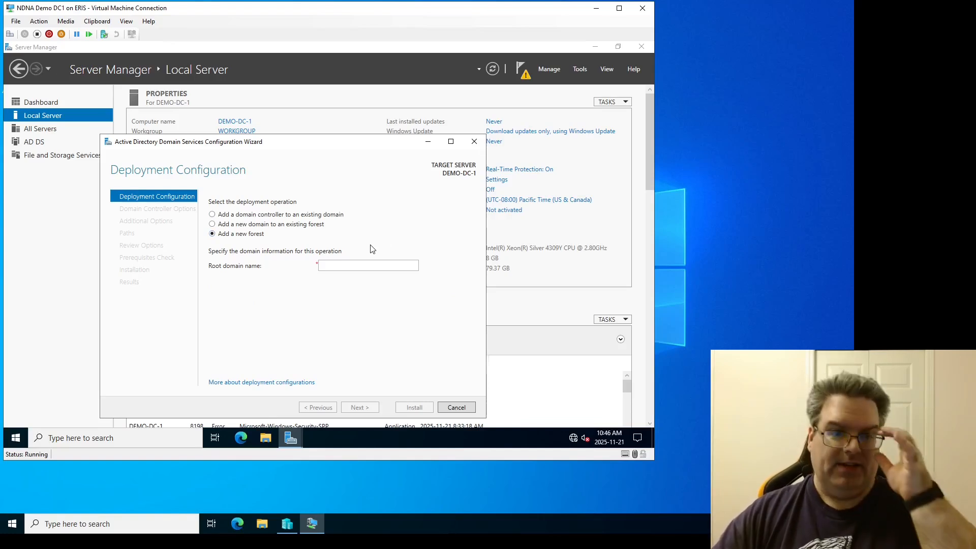
# Step: Set the root domain name to nextdoornetadmin.ca and continue to the domain controller options
pyautogui.click(339, 262)
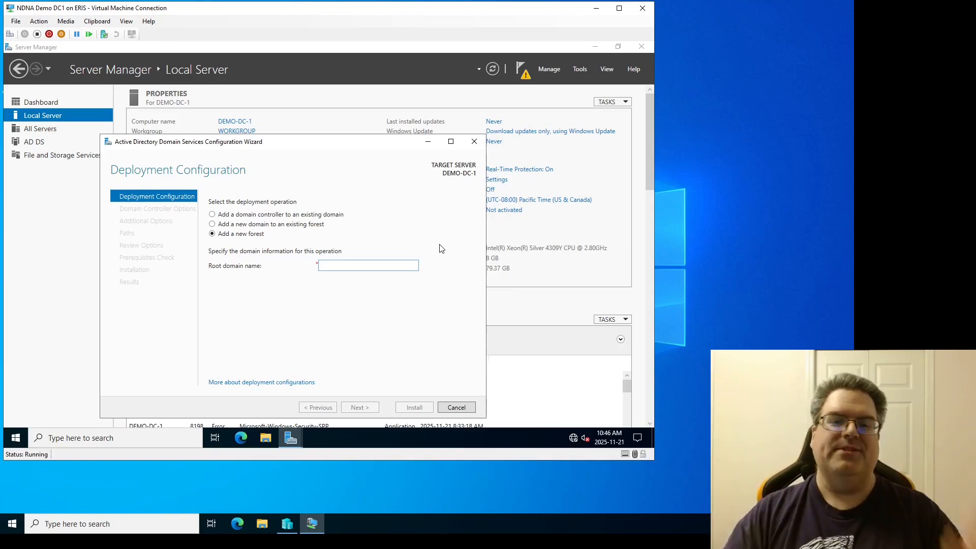
pyautogui.write('next')
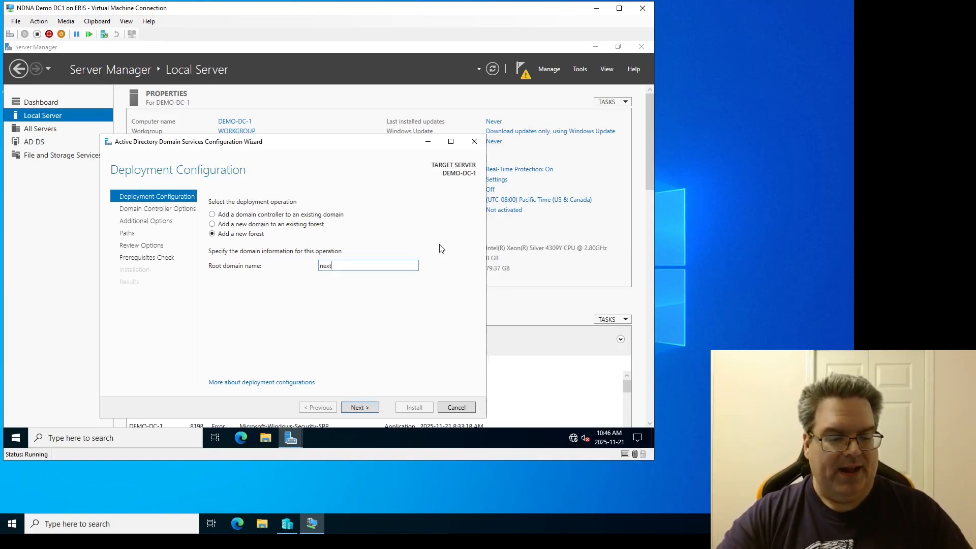
pyautogui.write('dooradmin')
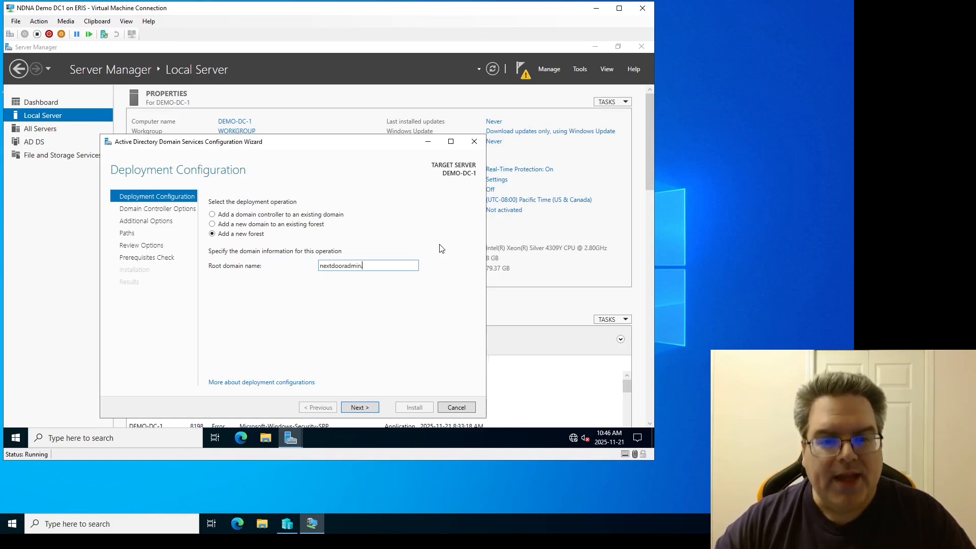
pyautogui.write('net')
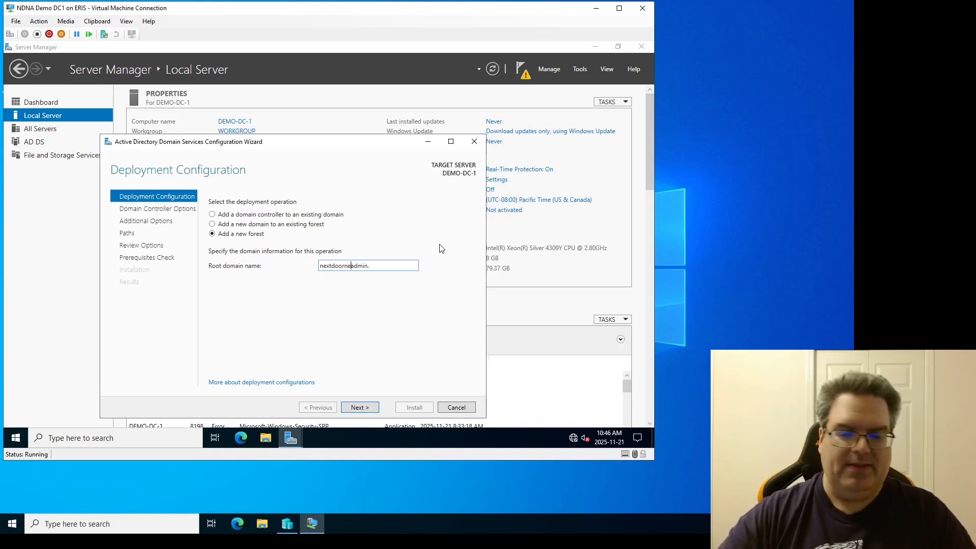
pyautogui.press('End')
pyautogui.press('BackSpace')
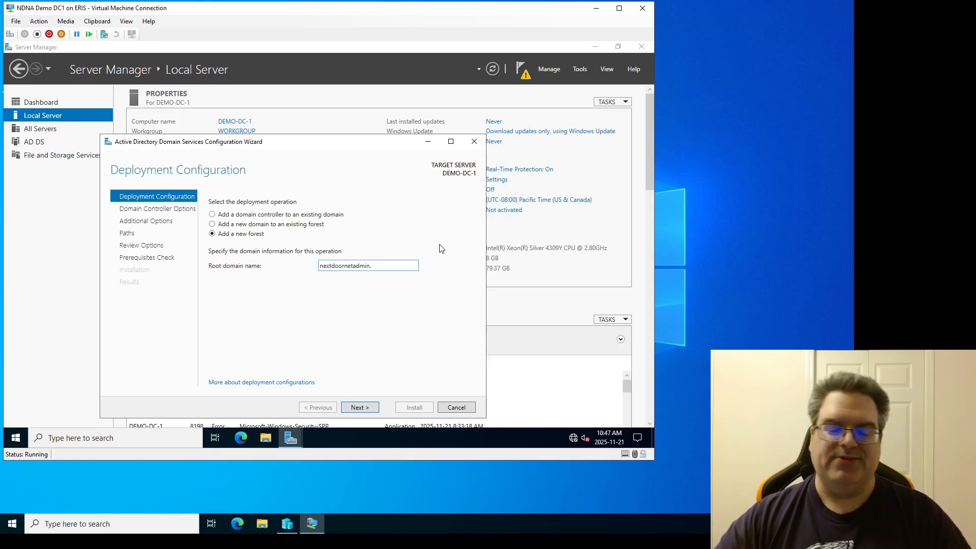
pyautogui.write('local')
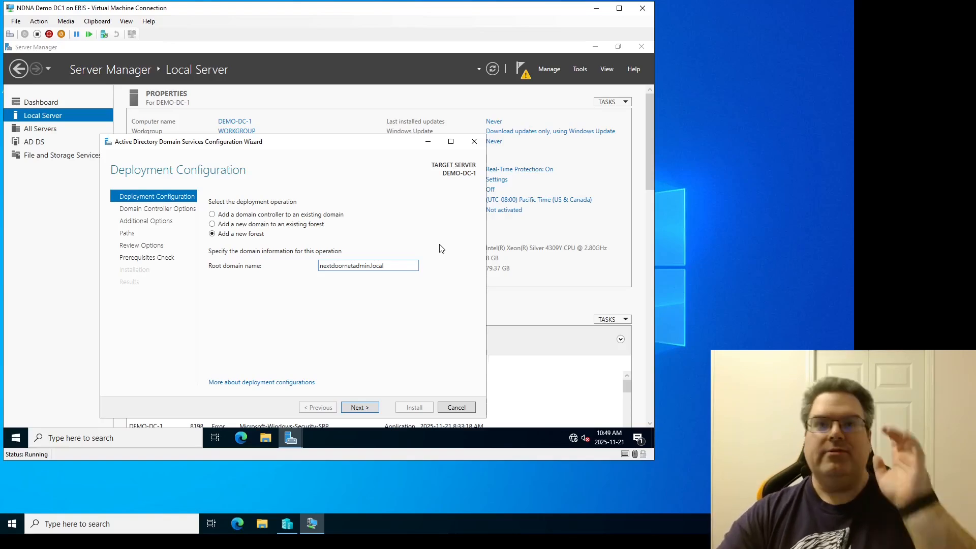
pyautogui.press('BackSpace')
pyautogui.press('BackSpace')
pyautogui.press('BackSpace')
pyautogui.press('BackSpace')
pyautogui.press('BackSpace')
pyautogui.press('BackSpace')
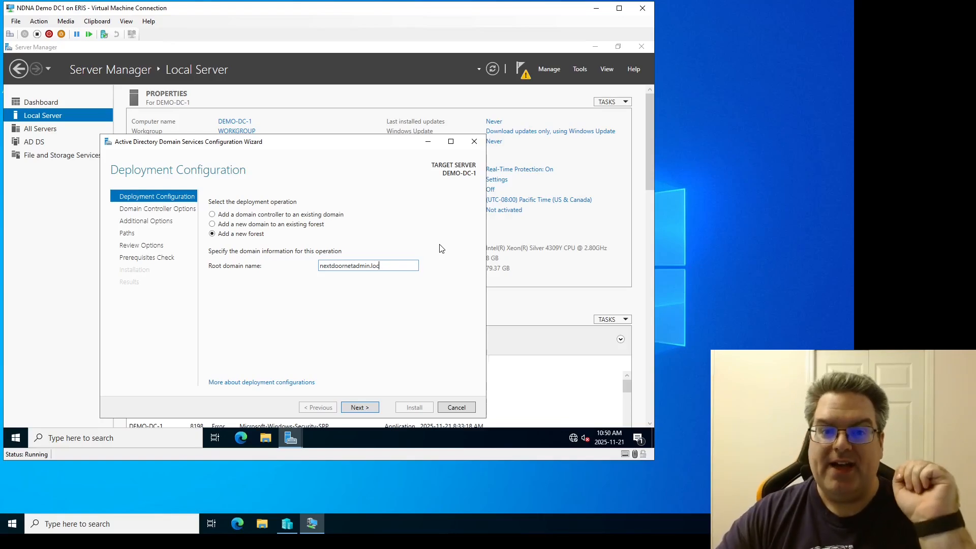
pyautogui.write('.')
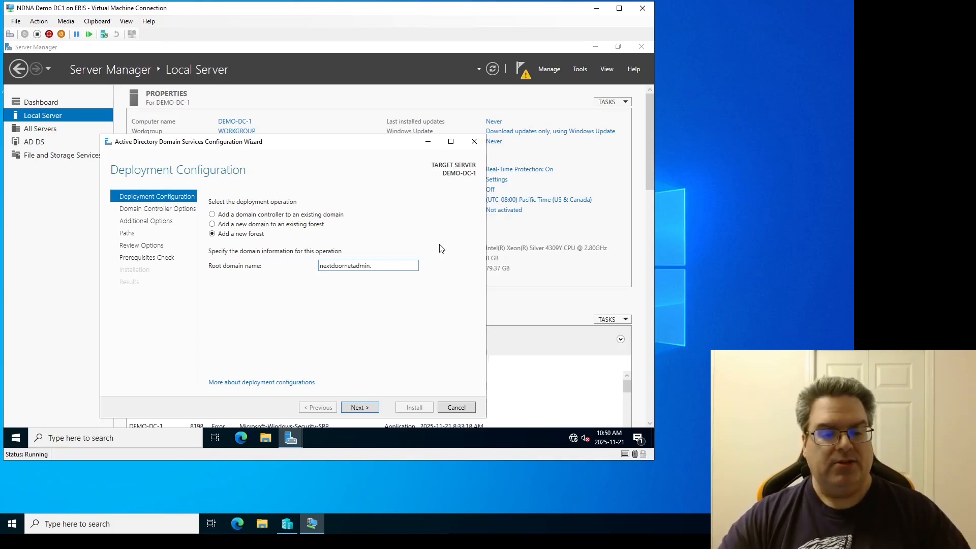
pyautogui.write('ca')
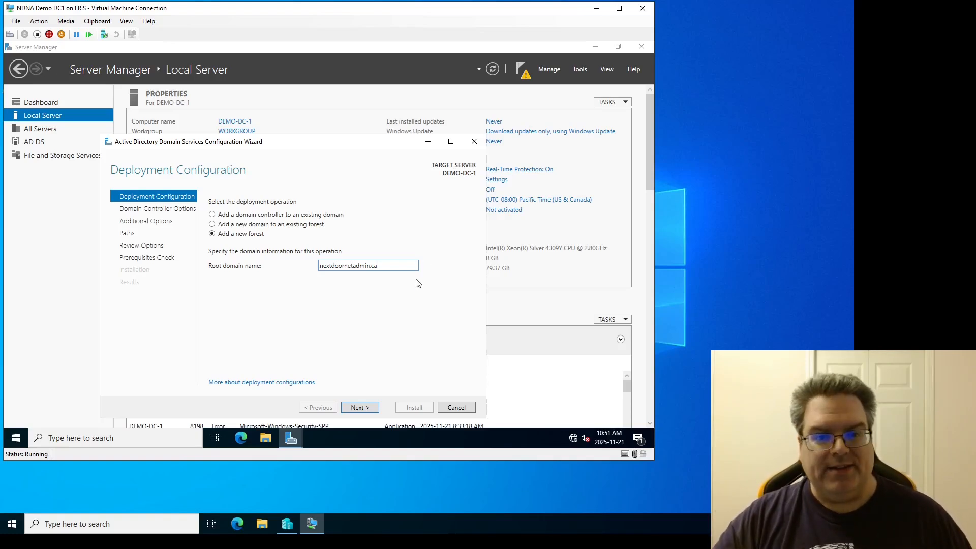
pyautogui.click(365, 408)
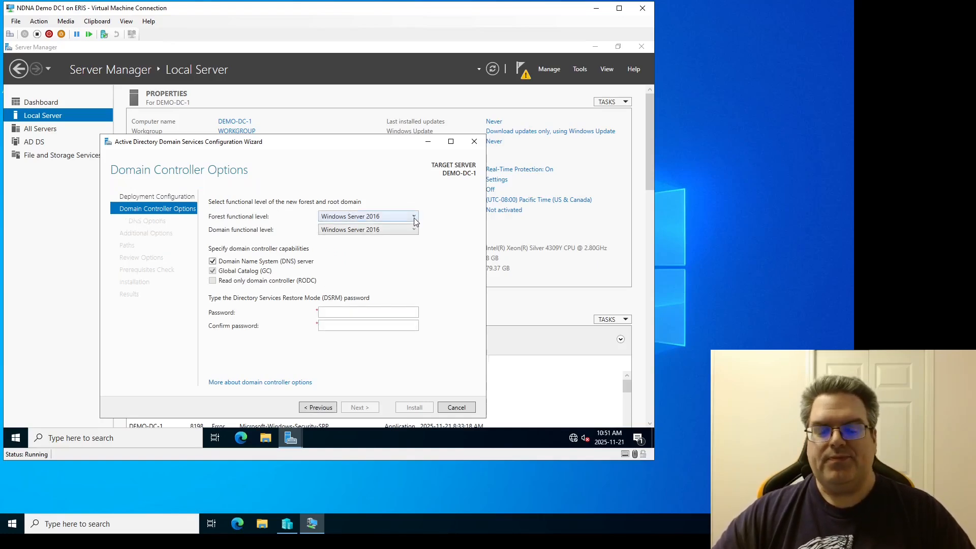
# Step: Set the forest functional level to Windows Server 2012 R2, keeping the domain functional level at Windows Server 2016
pyautogui.click(414, 218)
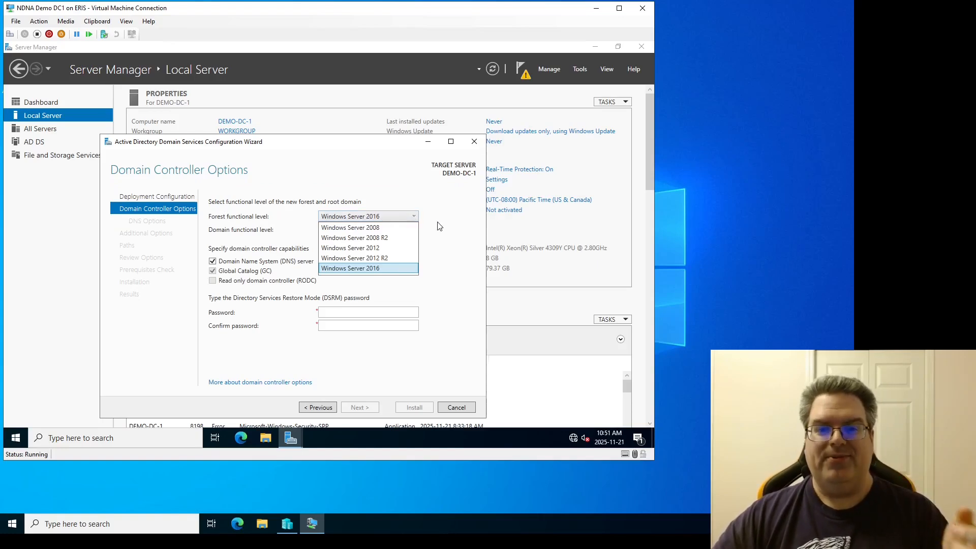
pyautogui.click(439, 227)
pyautogui.click(413, 230)
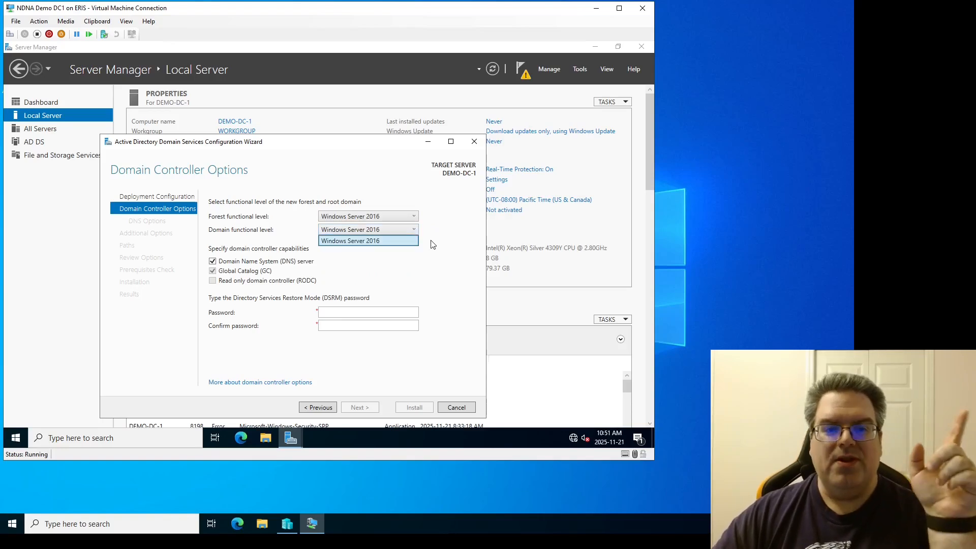
pyautogui.click(433, 244)
pyautogui.click(412, 220)
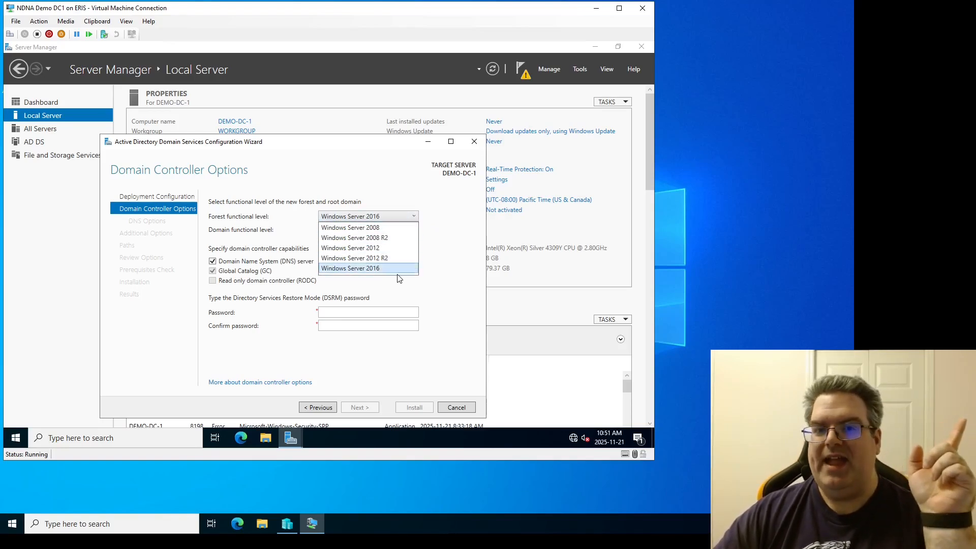
pyautogui.click(428, 269)
pyautogui.click(412, 231)
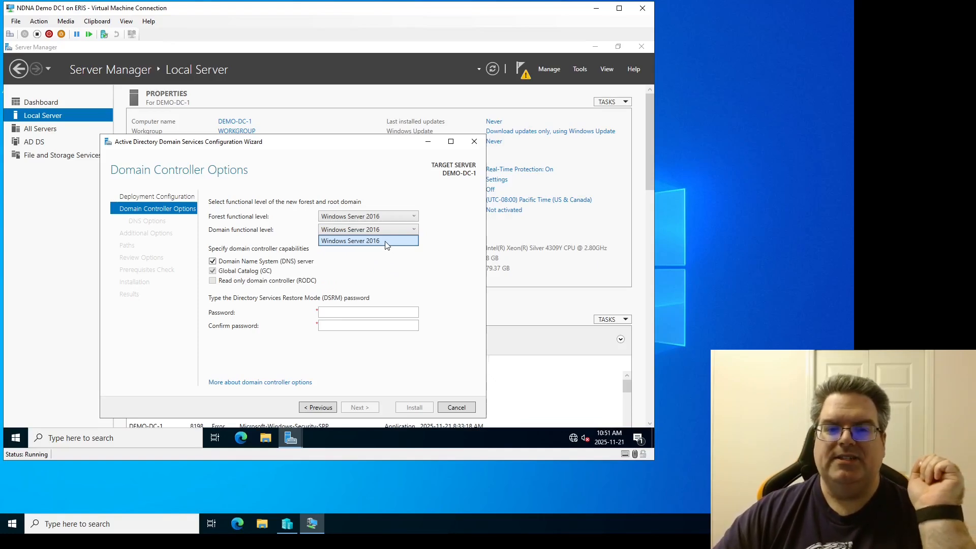
pyautogui.click(438, 245)
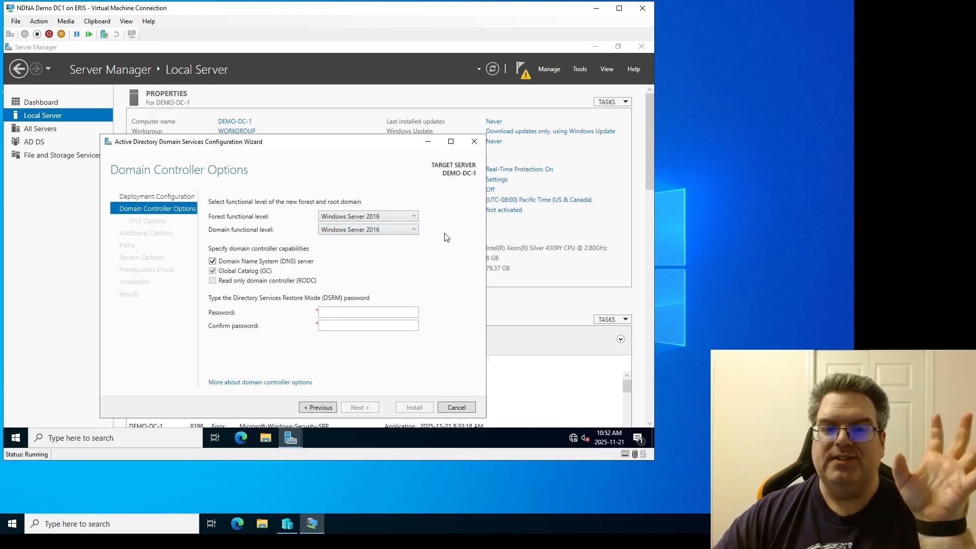
pyautogui.click(416, 218)
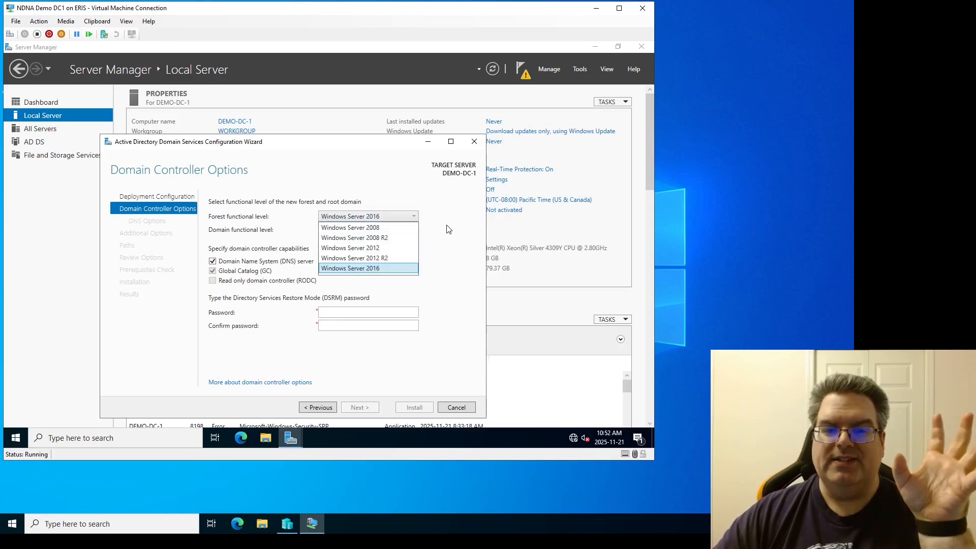
pyautogui.click(388, 258)
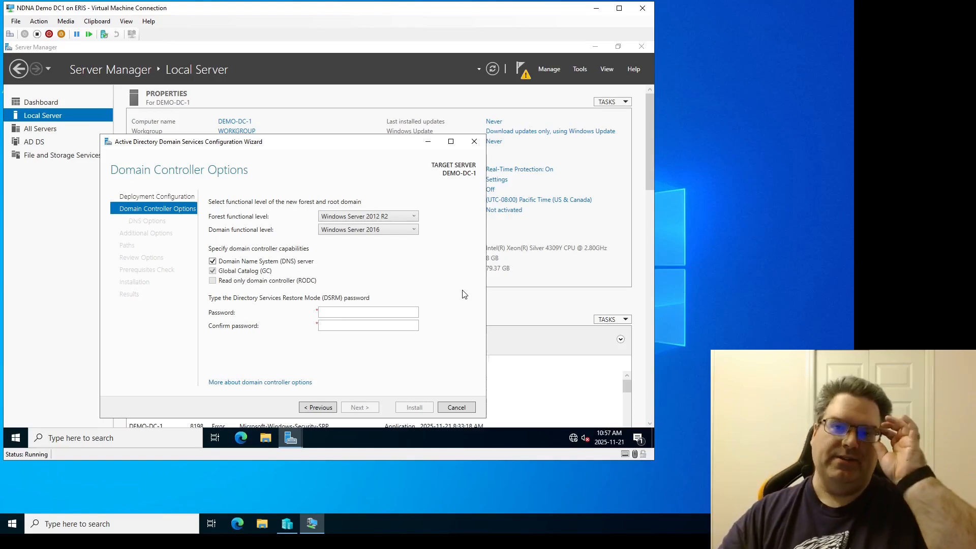
# Step: Enter and confirm the Directory Services Restore Mode password
pyautogui.click(413, 312)
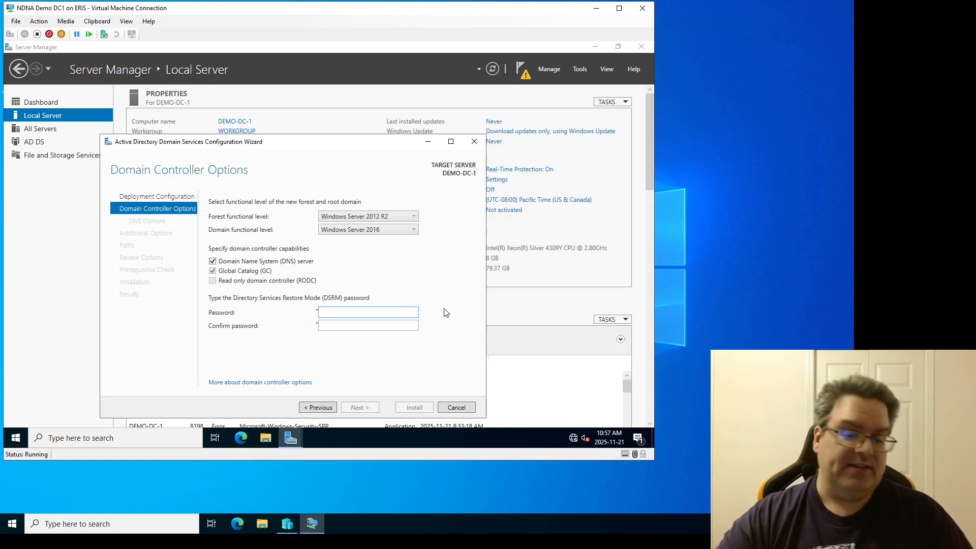
pyautogui.write('Password123!')
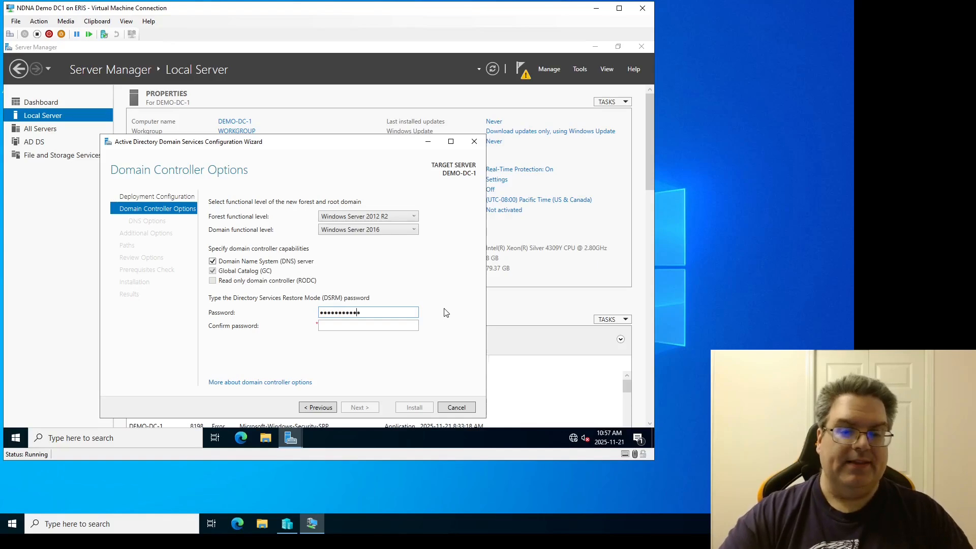
pyautogui.press('Tab')
pyautogui.write('Password123!')
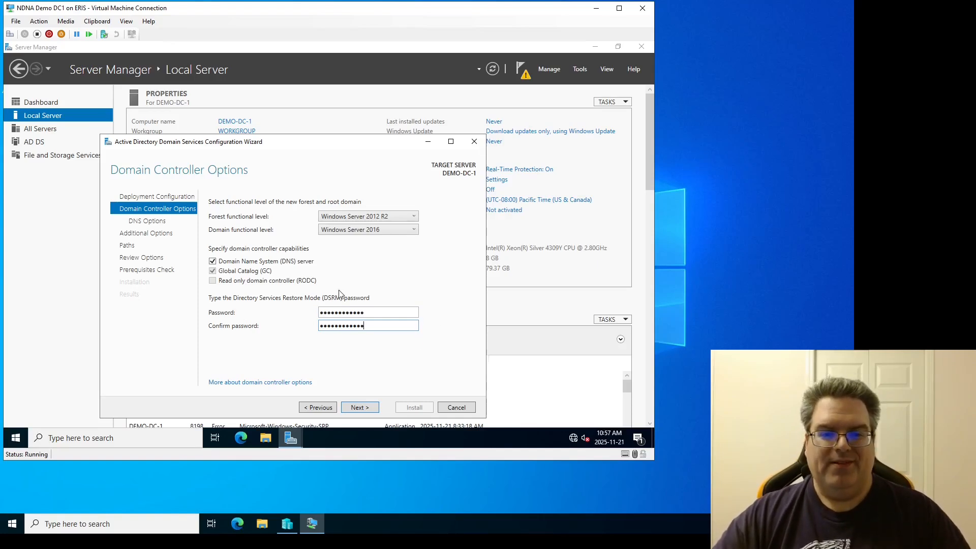
# Step: Continue past the DNS delegation options and change the NetBIOS domain name to NDNA
pyautogui.click(363, 408)
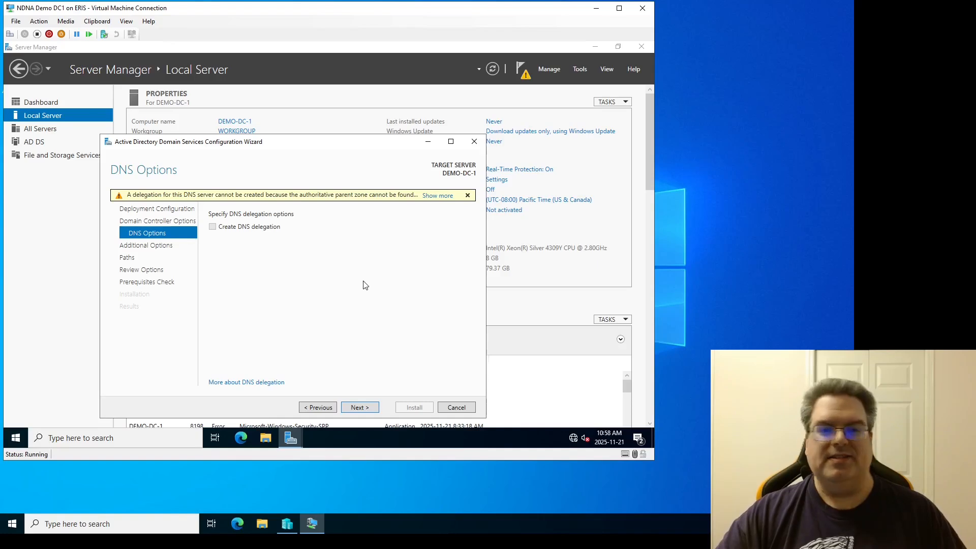
pyautogui.click(363, 407)
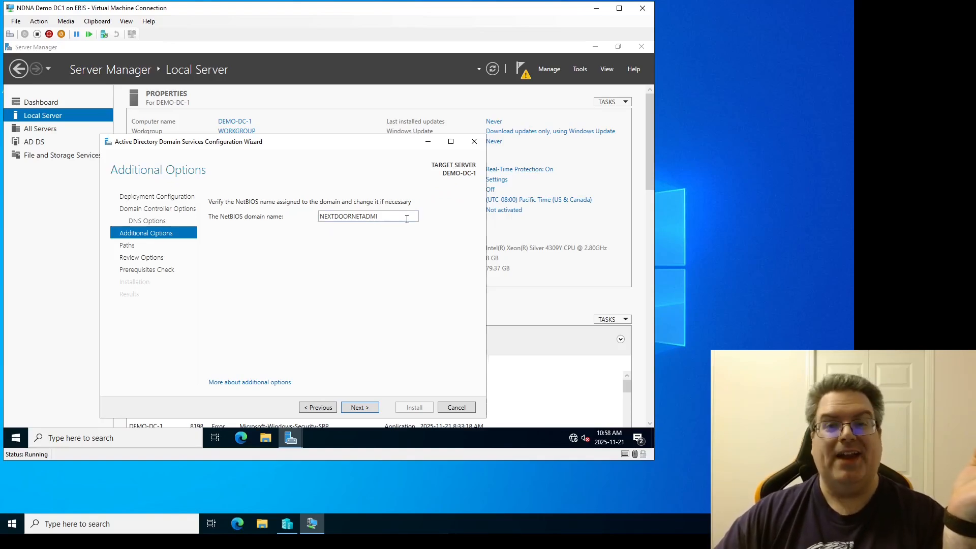
pyautogui.moveTo(399, 217); pyautogui.dragTo(294, 218)
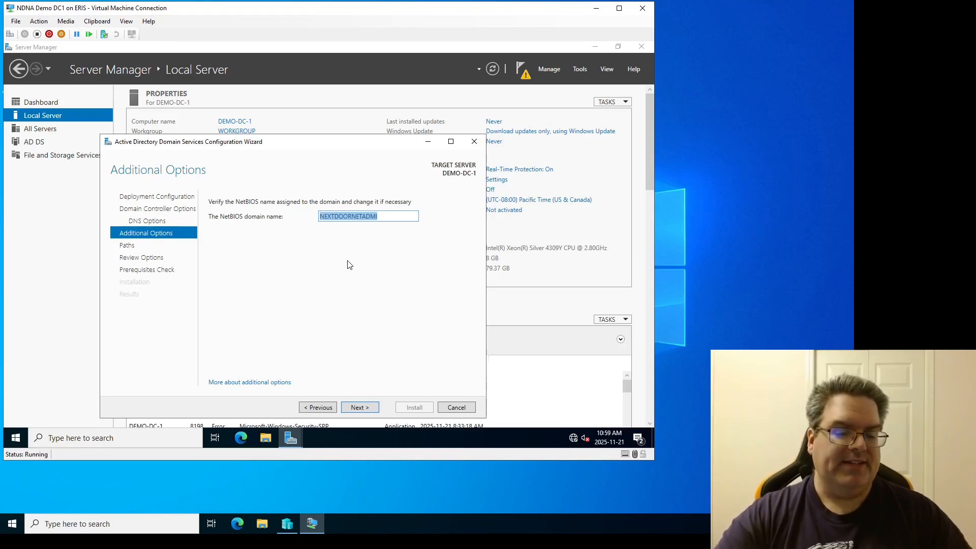
pyautogui.write('NDNA')
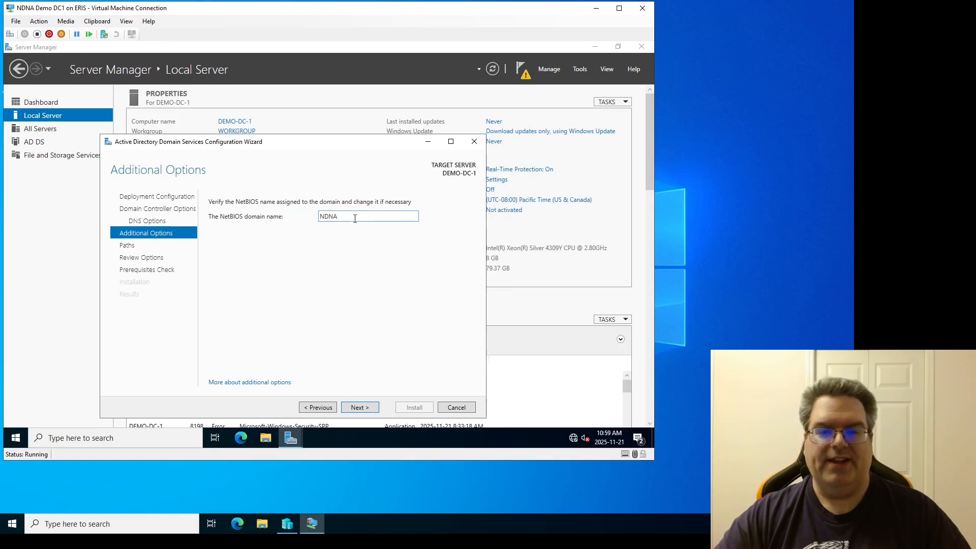
pyautogui.click(359, 406)
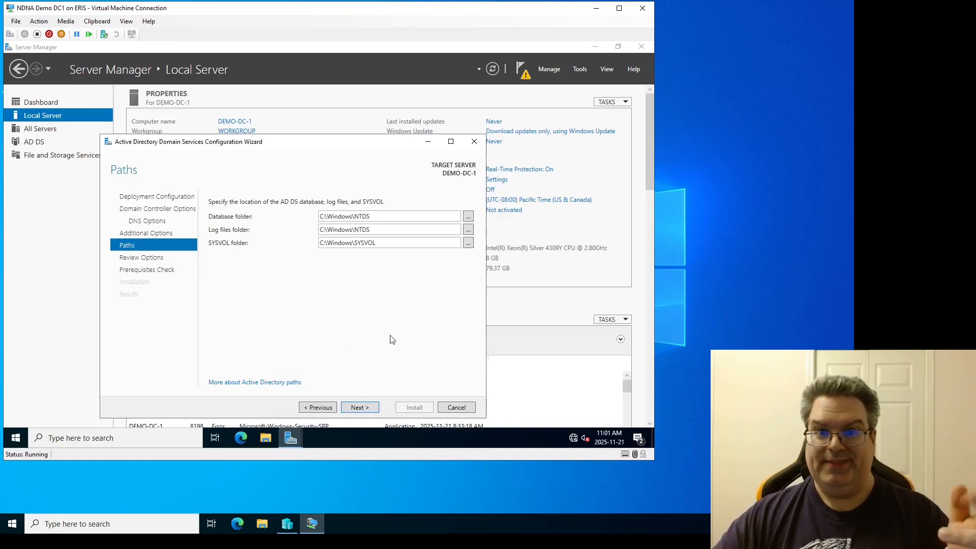
# Step: Keep the default database, log and SYSVOL folders and review the selections before the prerequisites check
pyautogui.click(359, 407)
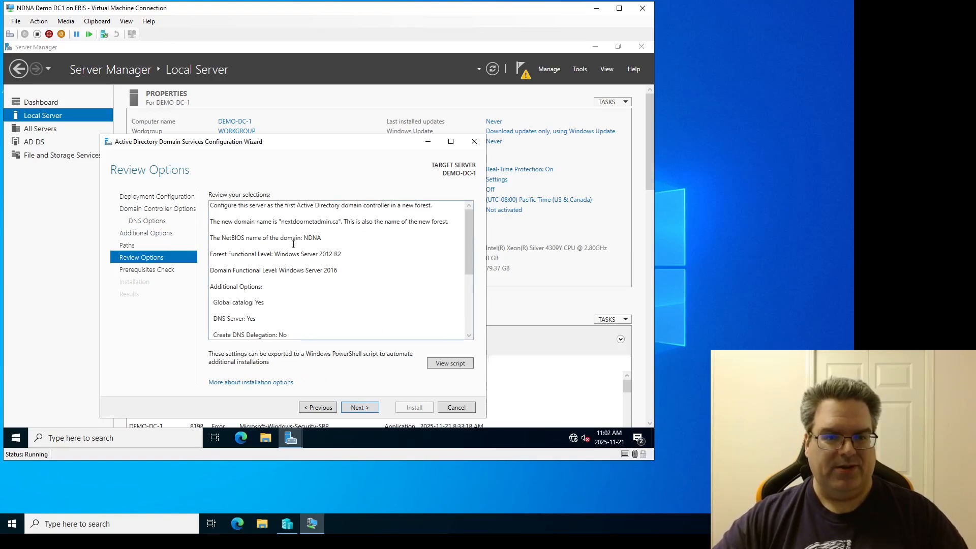
pyautogui.scroll(-5, 293, 244)
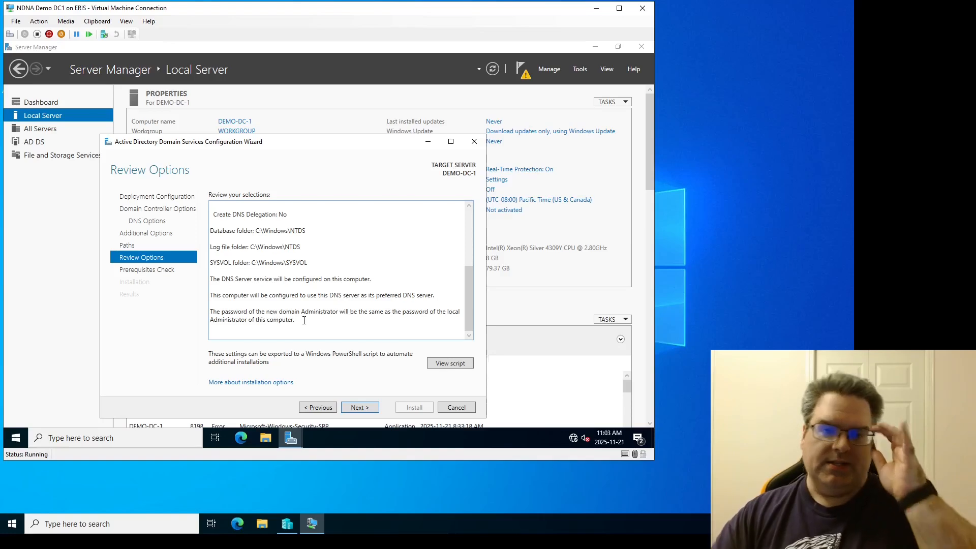
pyautogui.hotkey('ctrl', 'a')
pyautogui.click(224, 316)
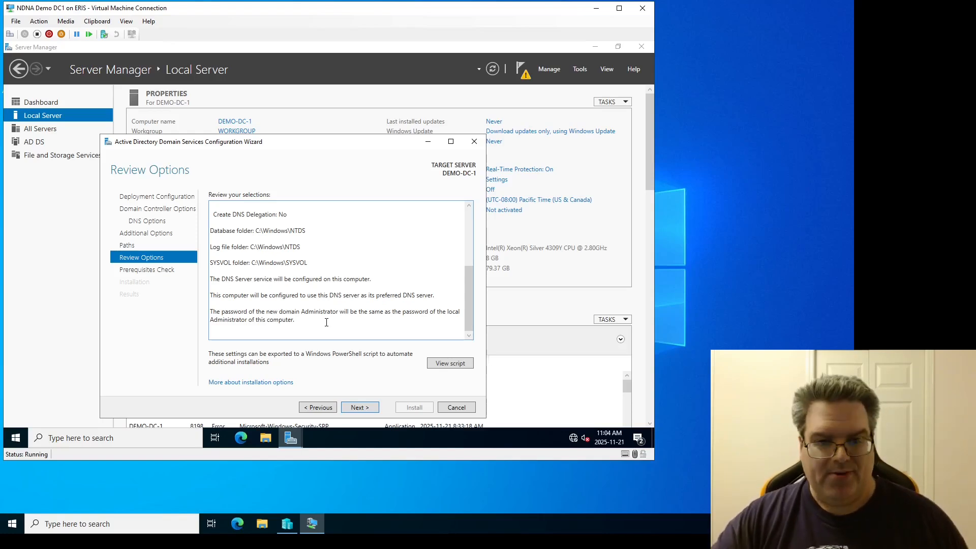
pyautogui.click(362, 407)
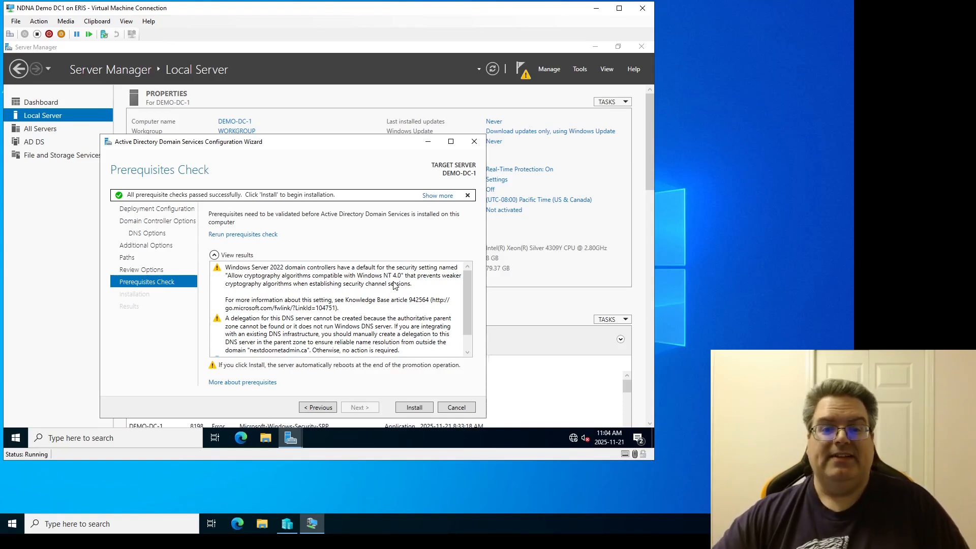
# Step: Install Active Directory Domain Services after the prerequisites check, then close the restart notice and the wizard
pyautogui.scroll(-2, 394, 285)
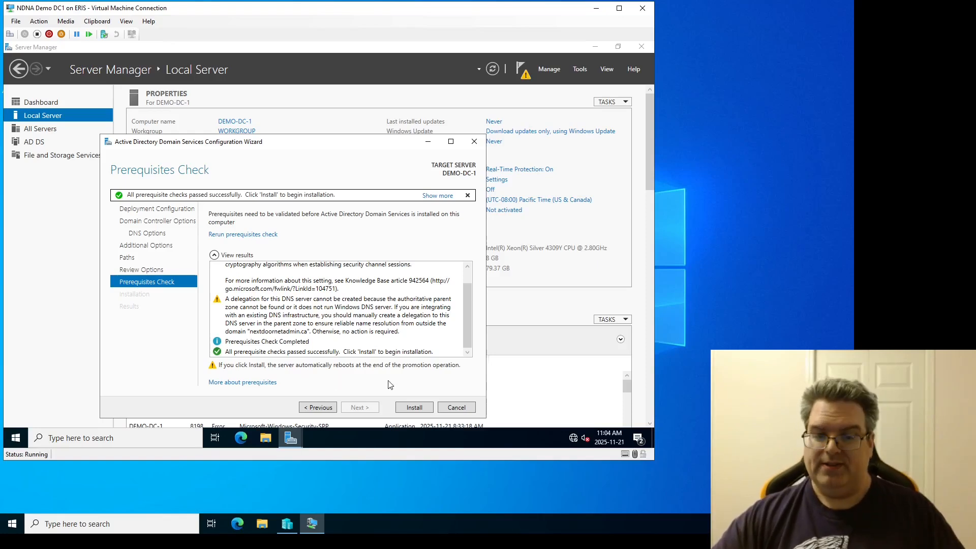
pyautogui.click(414, 407)
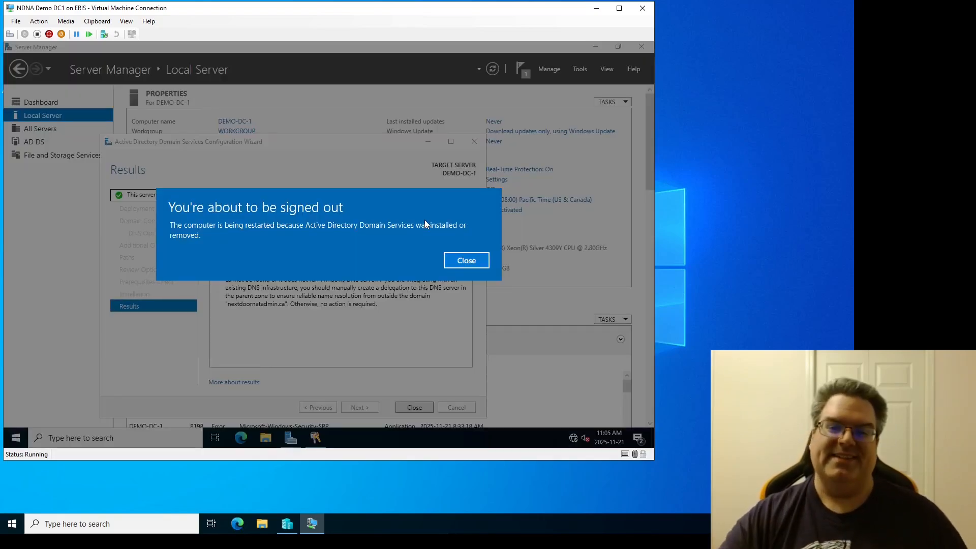
pyautogui.click(473, 263)
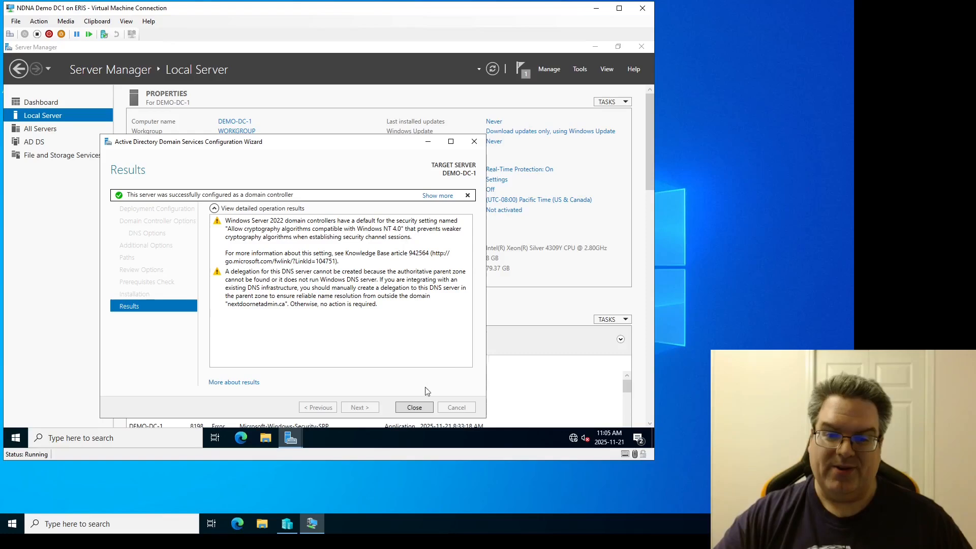
pyautogui.click(414, 407)
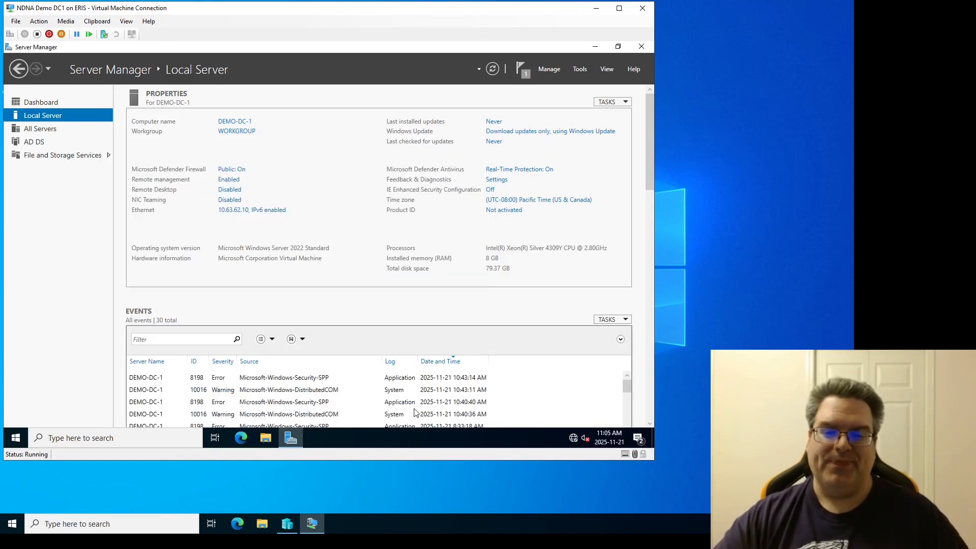